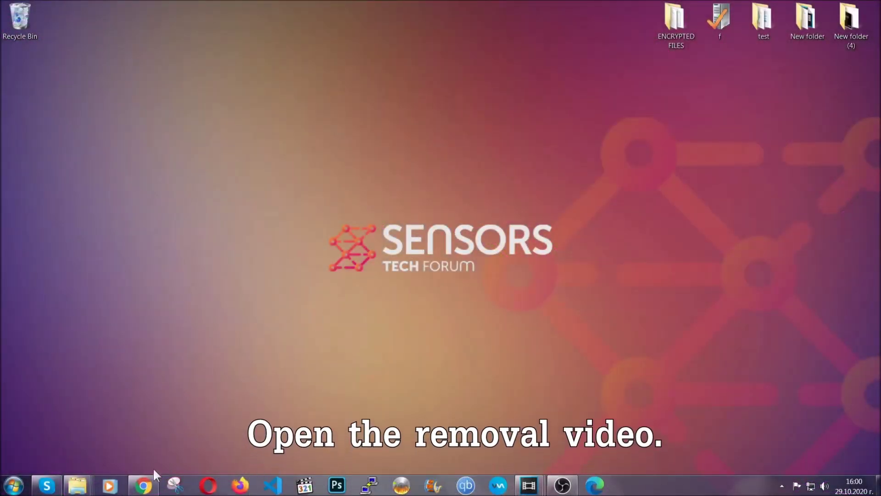
# Open the YouTube adware removal video and follow the Full Removal Guide link in its description
pyautogui.click(144, 486)
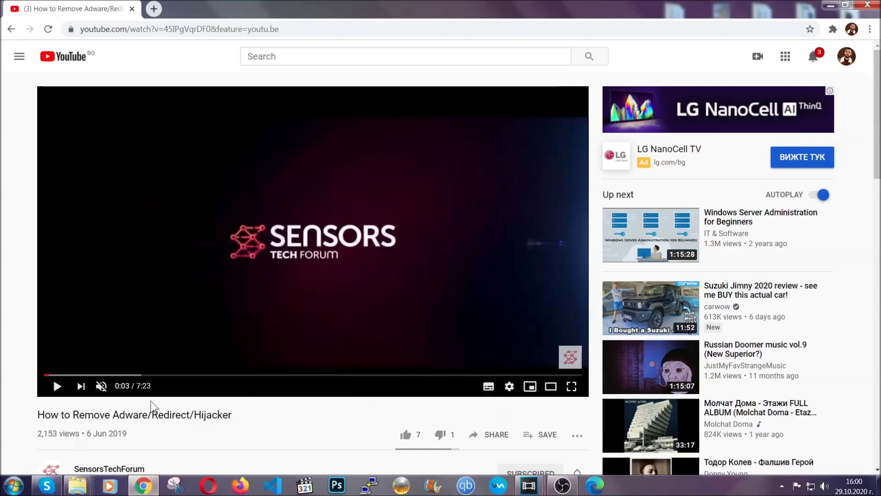
pyautogui.scroll(-5, 176, 323)
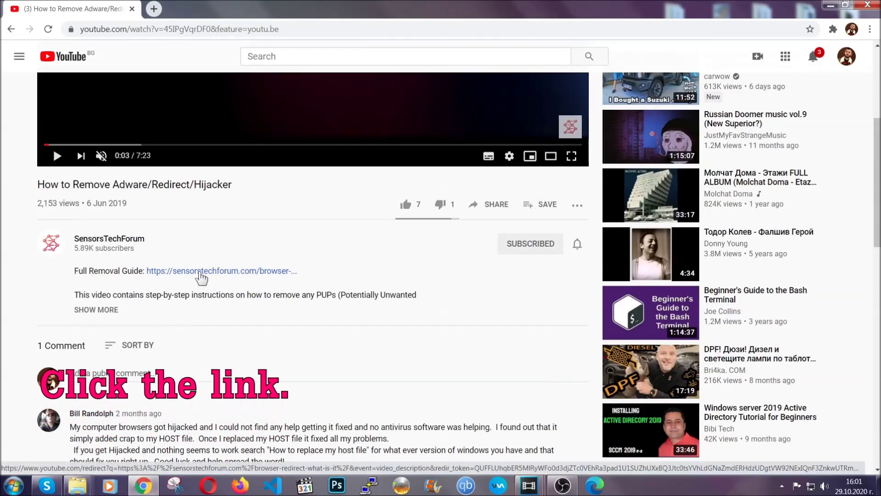
pyautogui.click(200, 271)
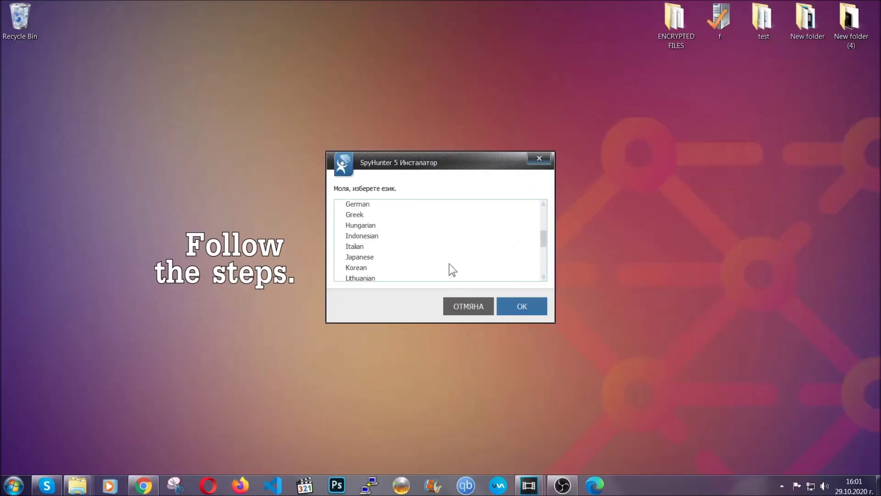
# Install SpyHunter 5 in English with the EULA accepted, and finish so the first scan starts
pyautogui.scroll(-2, 450, 275)
pyautogui.scroll(4, 450, 275)
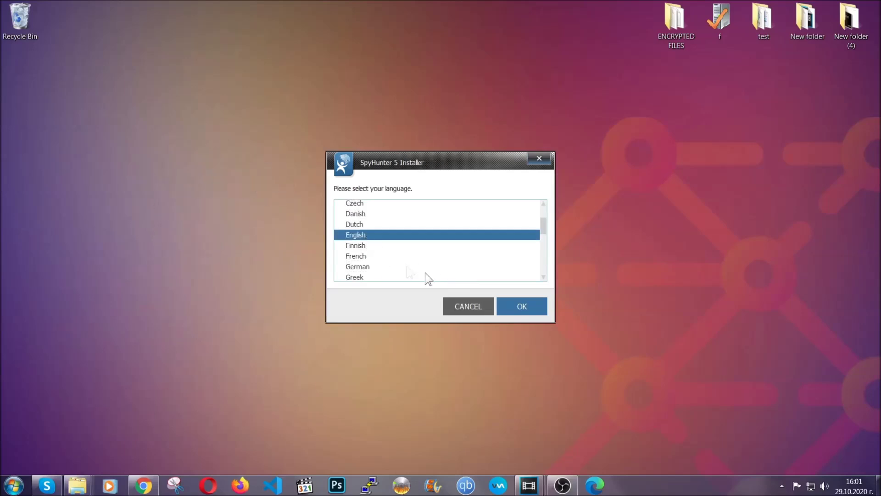
pyautogui.click(516, 306)
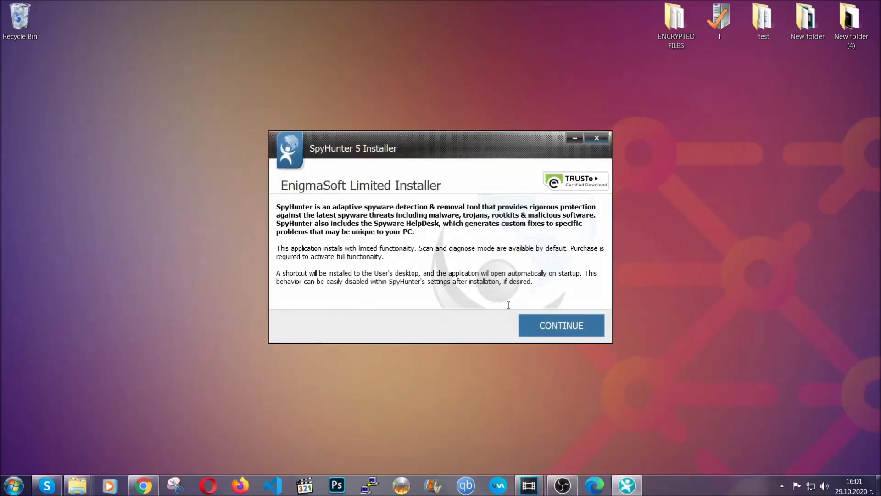
pyautogui.click(530, 323)
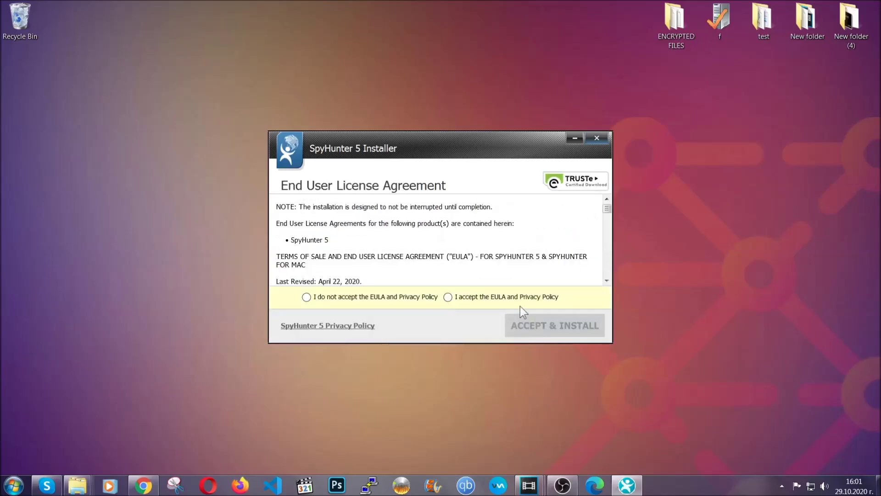
pyautogui.click(518, 298)
pyautogui.click(533, 321)
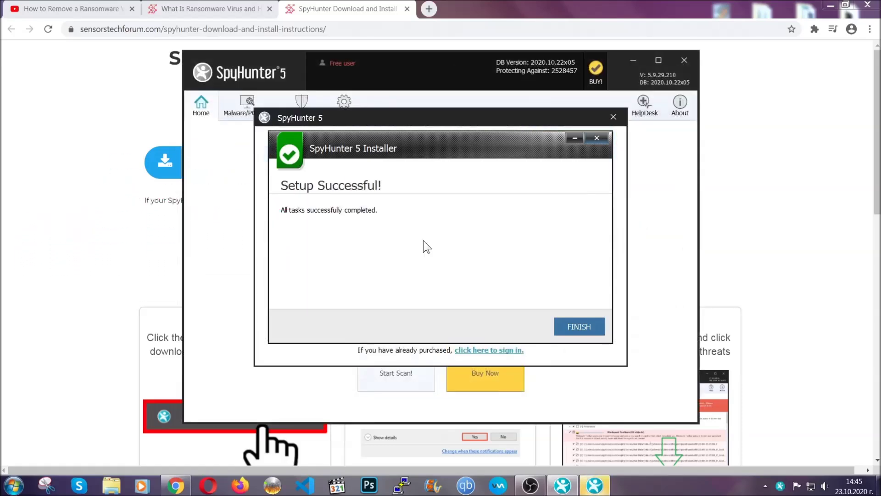
pyautogui.click(564, 328)
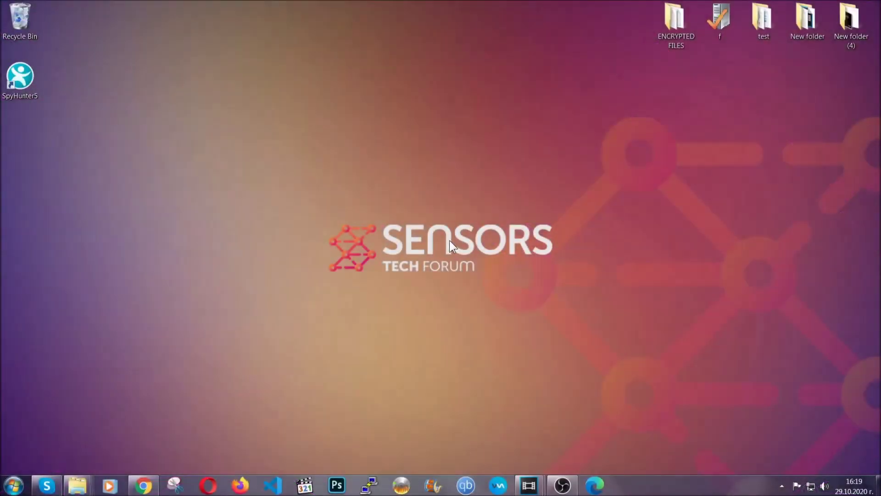
# Run APPWIZ.CPL and uninstall SUSPICIOUS PROGRAM, confirming removal and dismissing the success message
pyautogui.press('super+r')
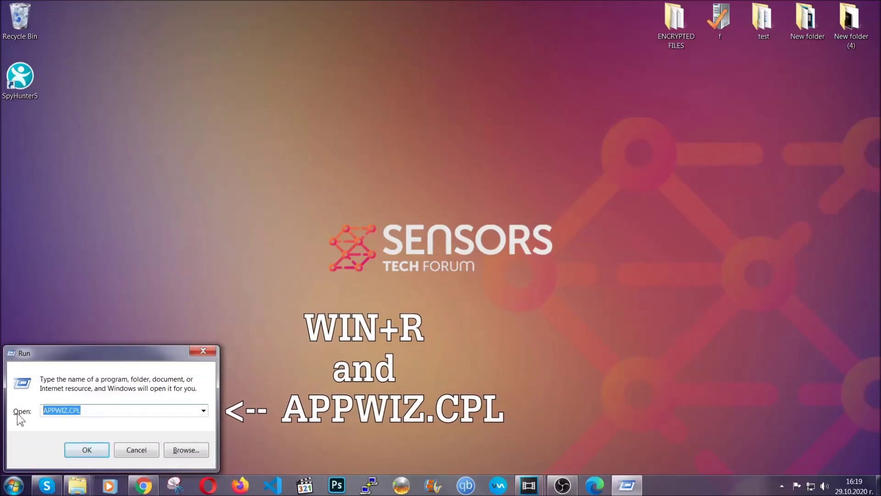
pyautogui.click(87, 446)
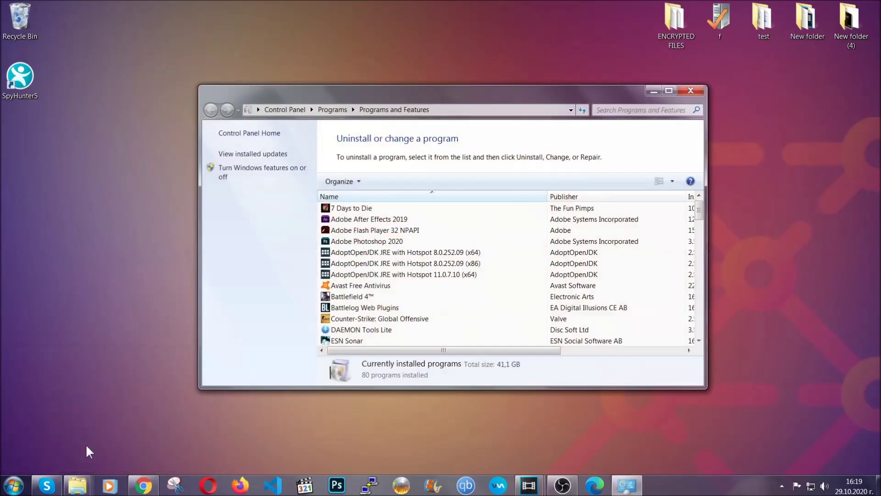
pyautogui.scroll(-20, 464, 248)
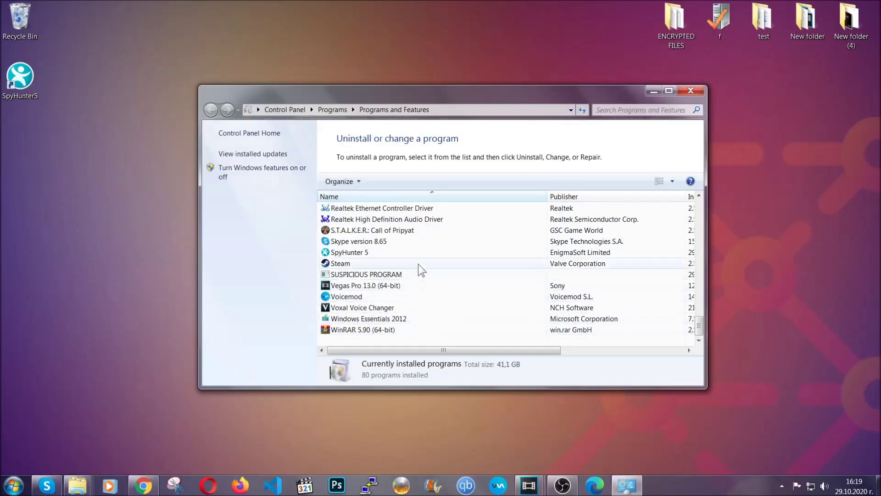
pyautogui.click(371, 275)
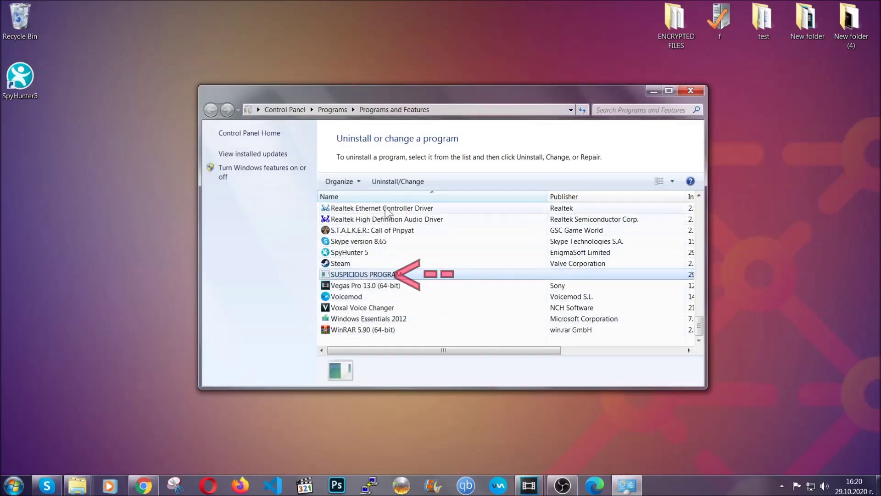
pyautogui.click(390, 180)
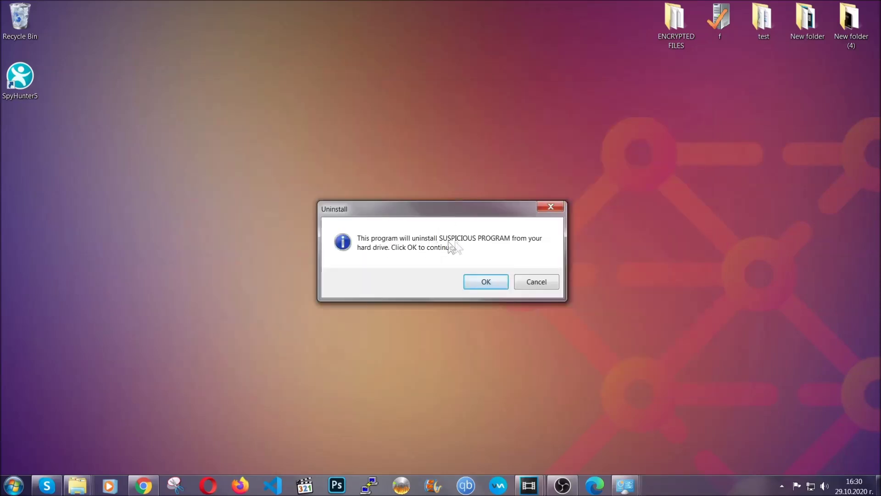
pyautogui.click(483, 285)
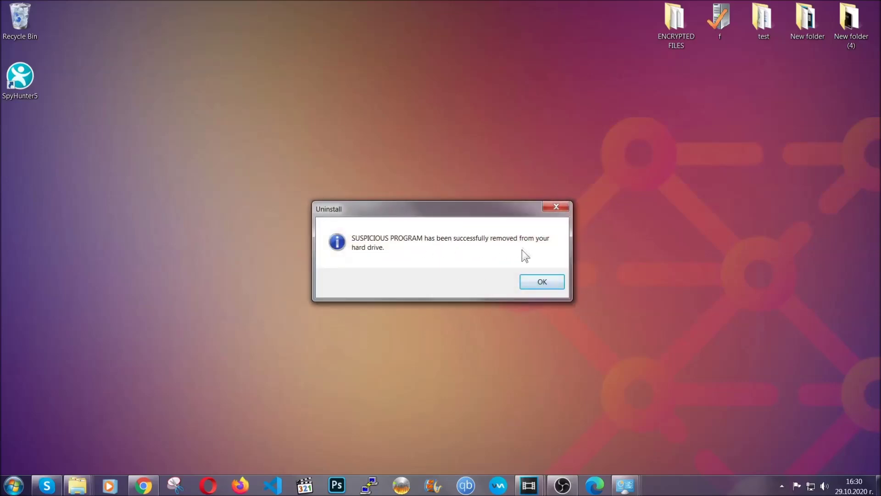
pyautogui.click(529, 279)
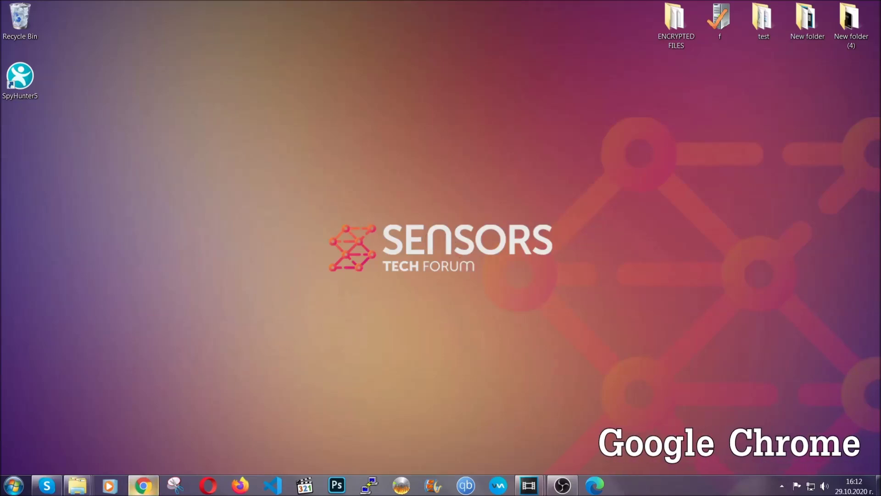
# Bring Chrome forward and go to chrome://settings/clearBrowserData
pyautogui.click(149, 490)
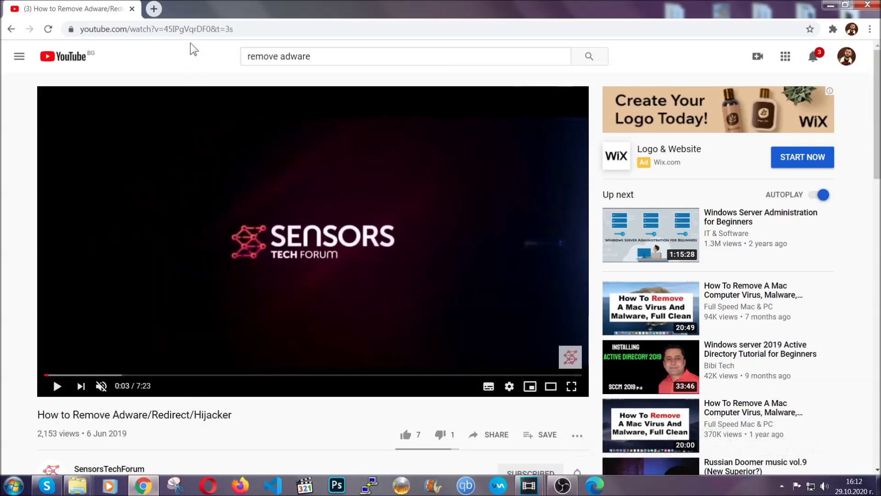
pyautogui.click(191, 30)
pyautogui.write('chro')
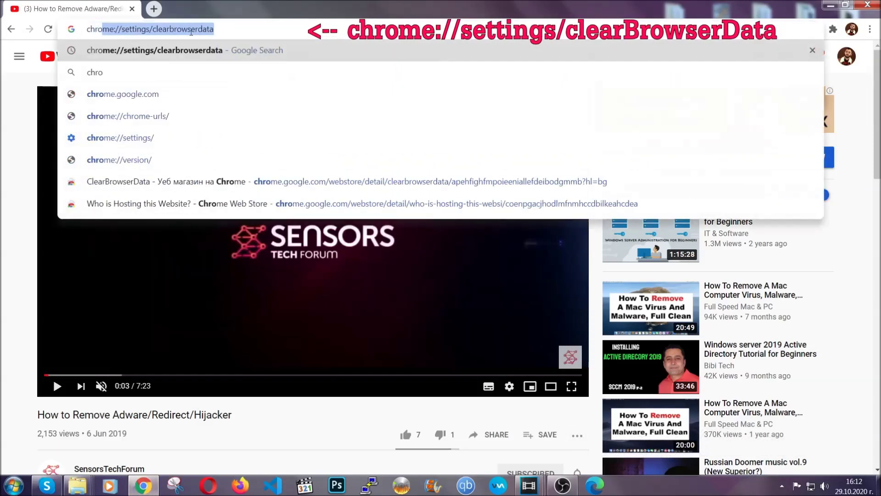
pyautogui.write('me:/')
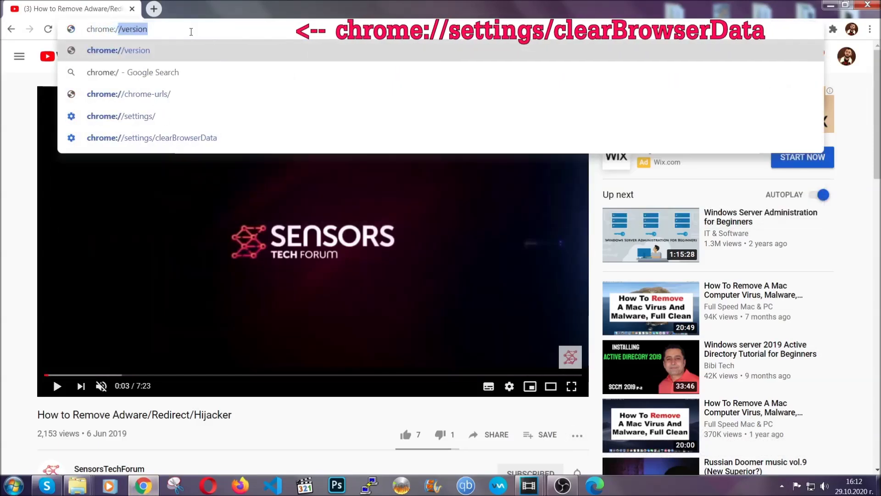
pyautogui.write('/setting')
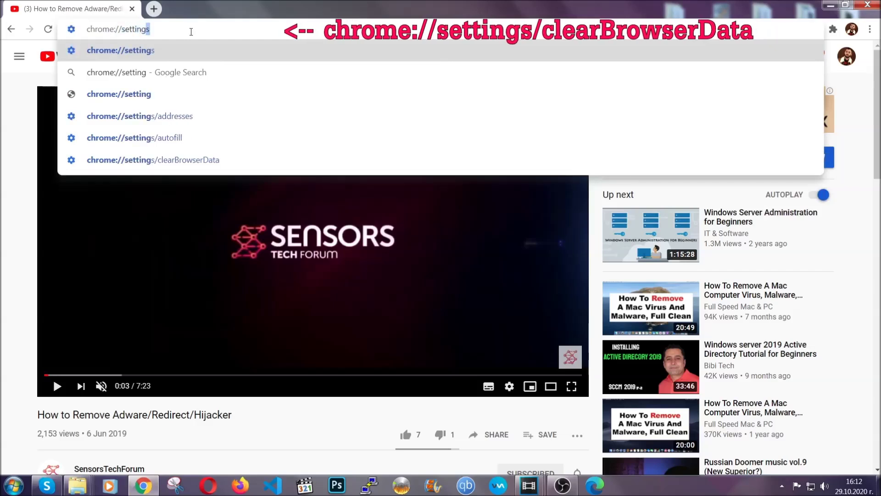
pyautogui.write('s/ce')
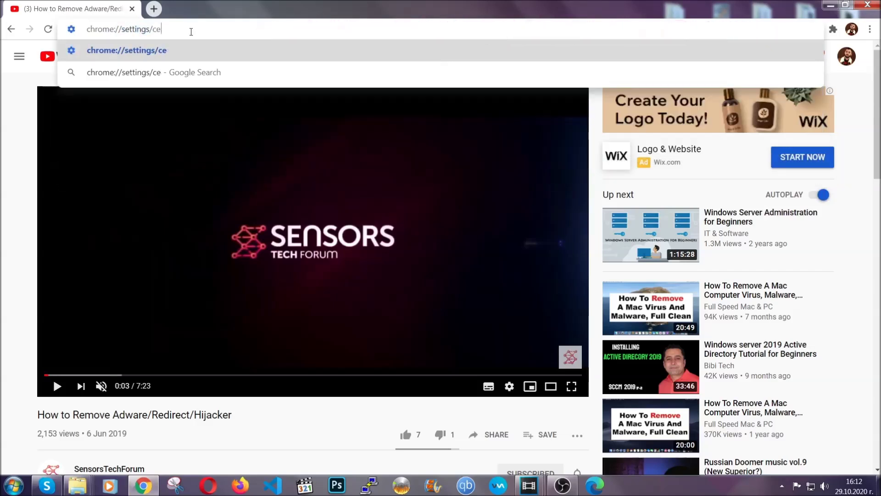
pyautogui.press('BackSpace')
pyautogui.write('lea')
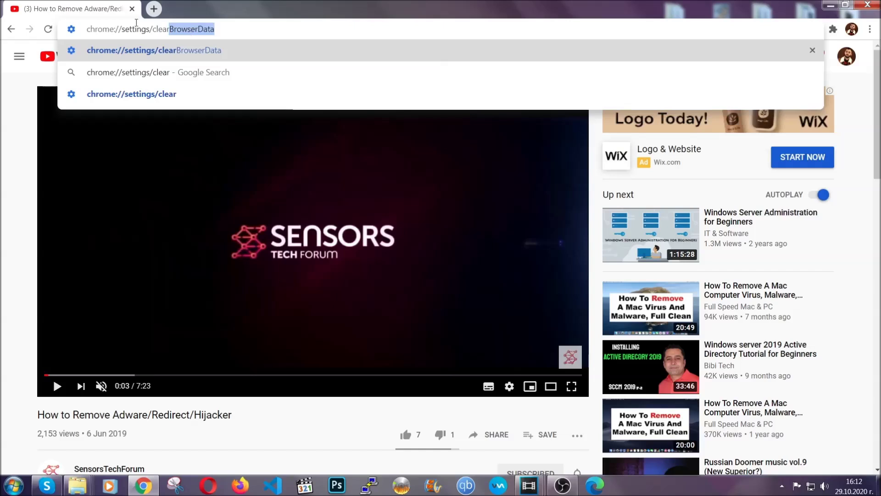
pyautogui.write('r')
pyautogui.click(127, 48)
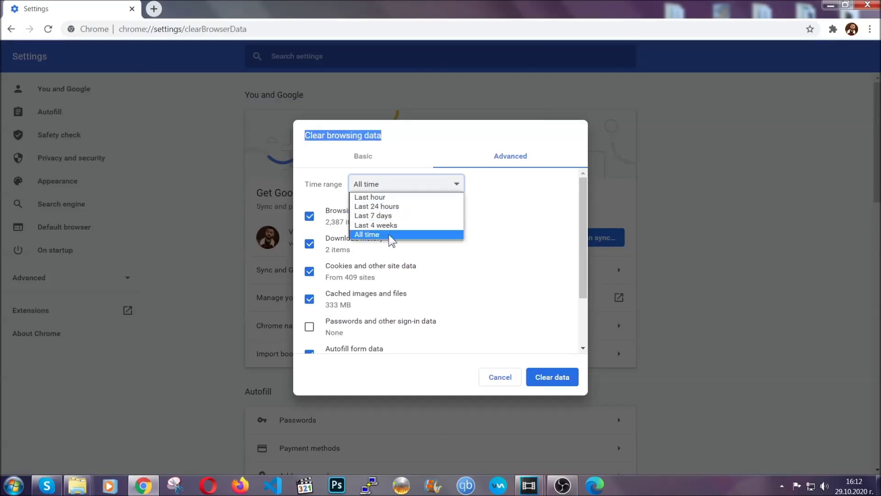
# Clear Chrome's browsing data for All time, leaving Passwords unticked
pyautogui.click(389, 234)
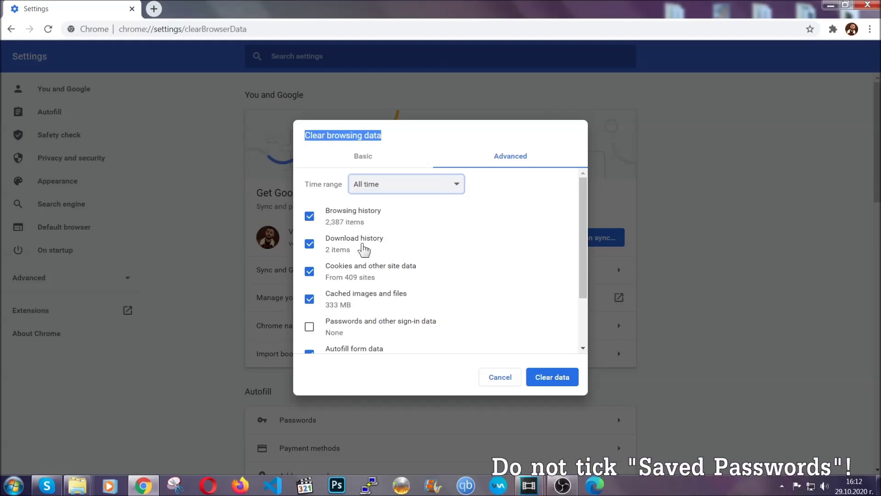
pyautogui.scroll(-3, 348, 294)
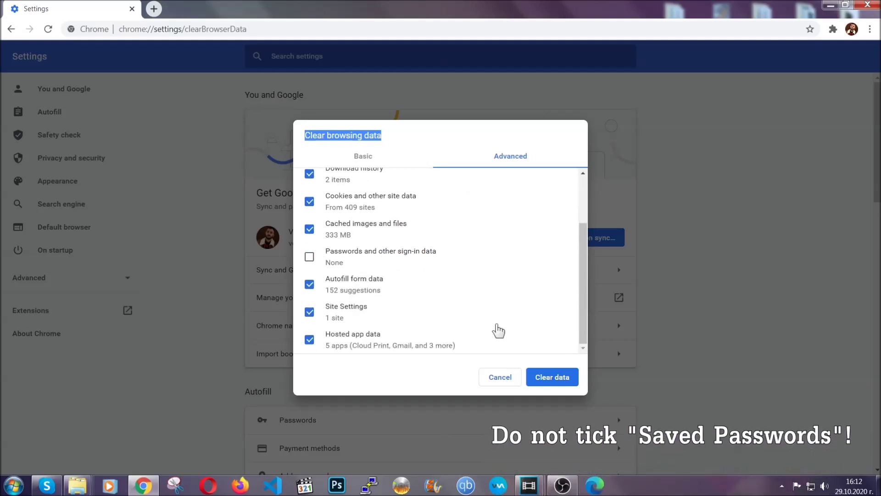
pyautogui.click(539, 377)
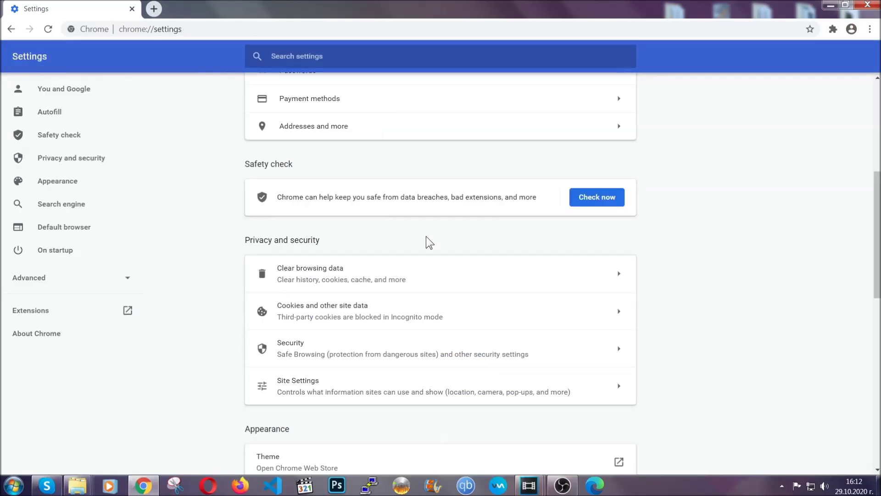
# Open Chrome's Extensions page from More tools
pyautogui.click(870, 31)
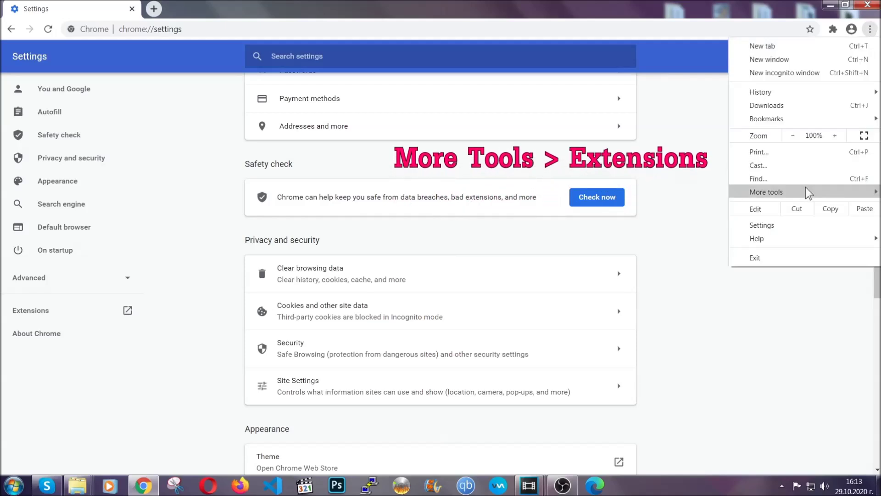
pyautogui.moveTo(805, 187)
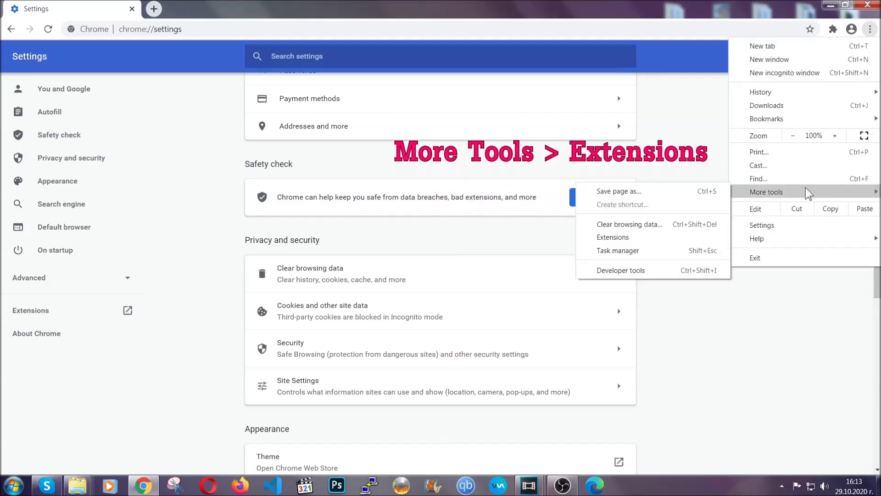
pyautogui.click(637, 240)
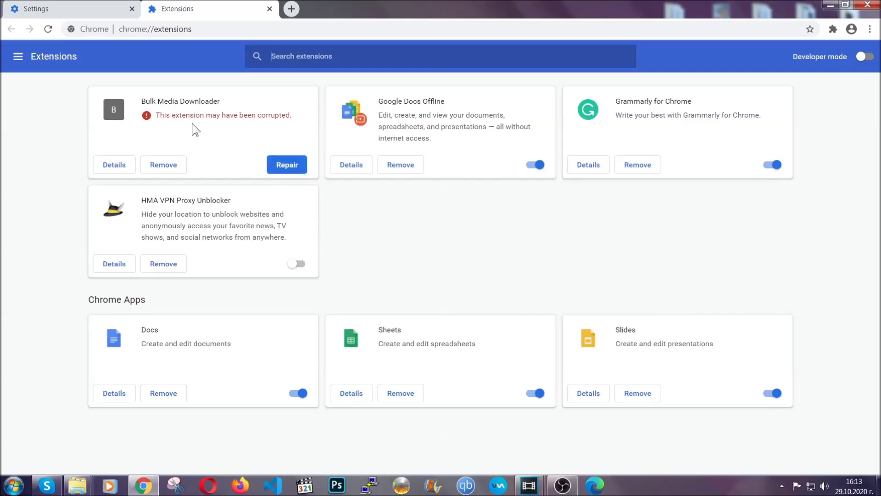
# Remove the Bulk Media Downloader extension, close the feedback tab and minimize Chrome
pyautogui.click(164, 165)
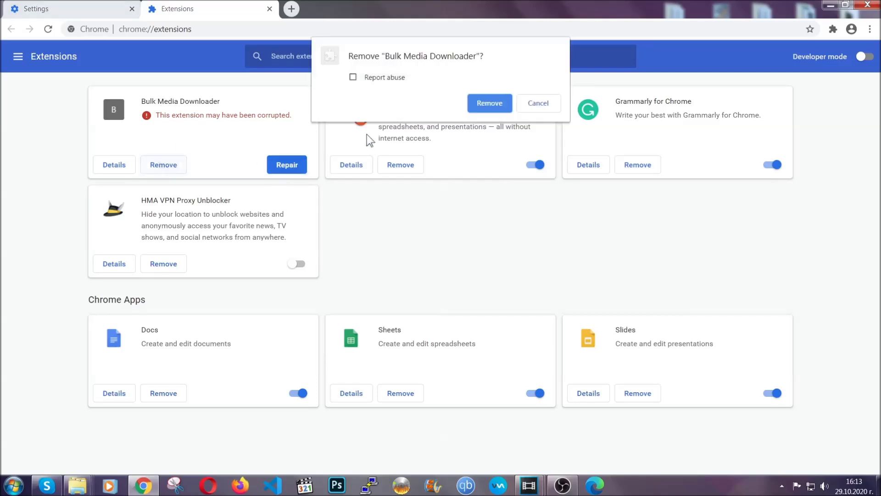
pyautogui.click(488, 103)
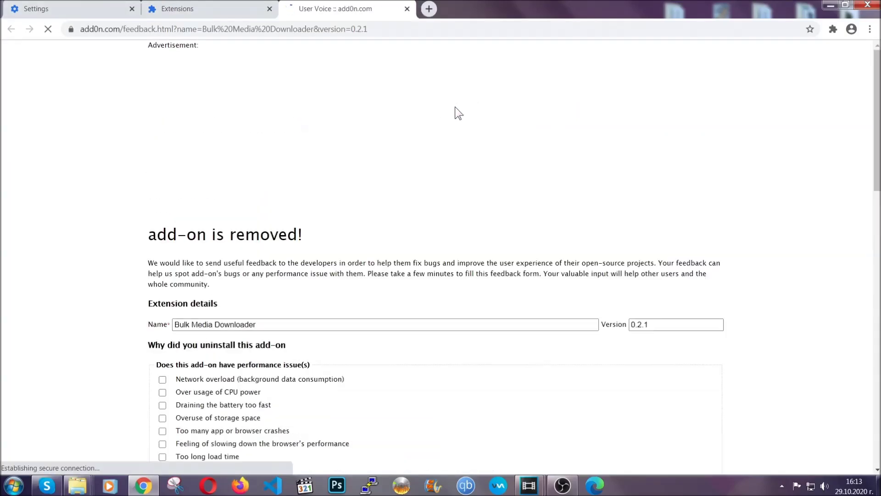
pyautogui.click(224, 9)
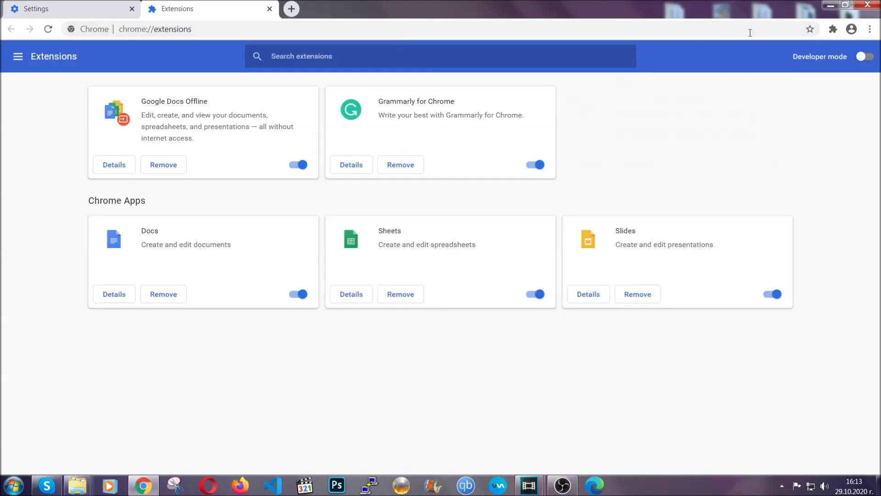
pyautogui.click(830, 6)
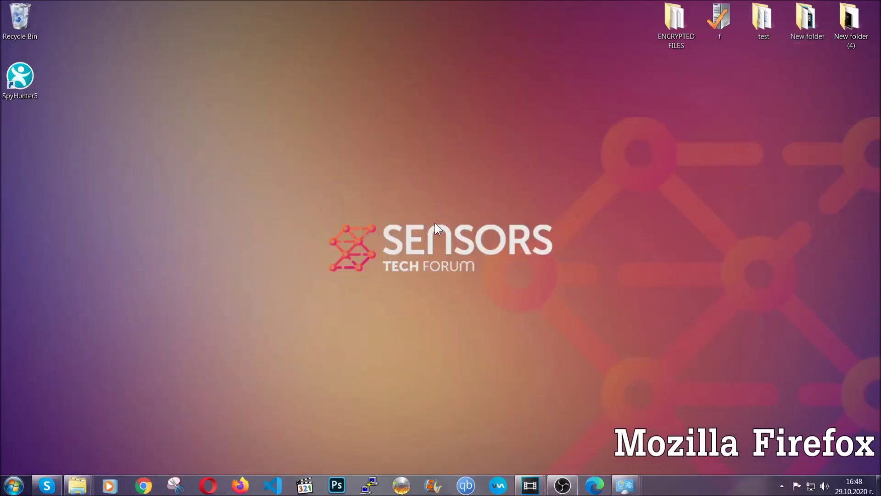
# Launch Firefox and load the about:support troubleshooting page
pyautogui.click(239, 485)
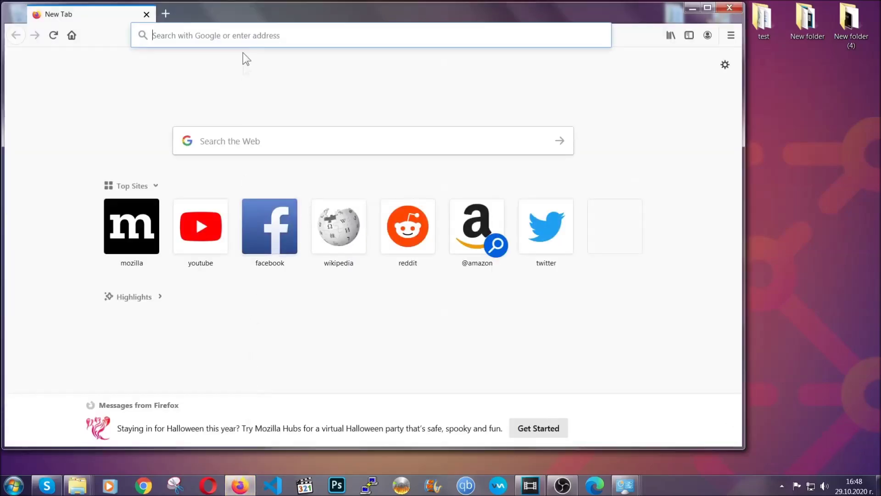
pyautogui.click(242, 34)
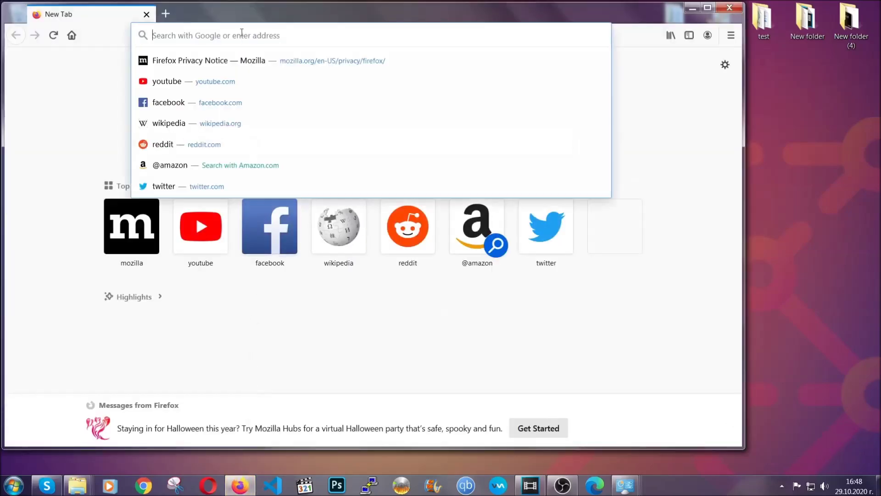
pyautogui.write('about:support')
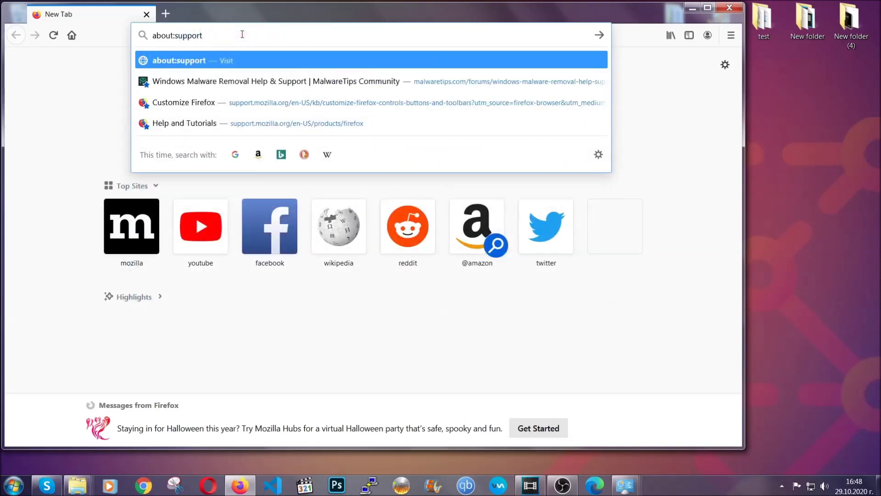
pyautogui.press('Return')
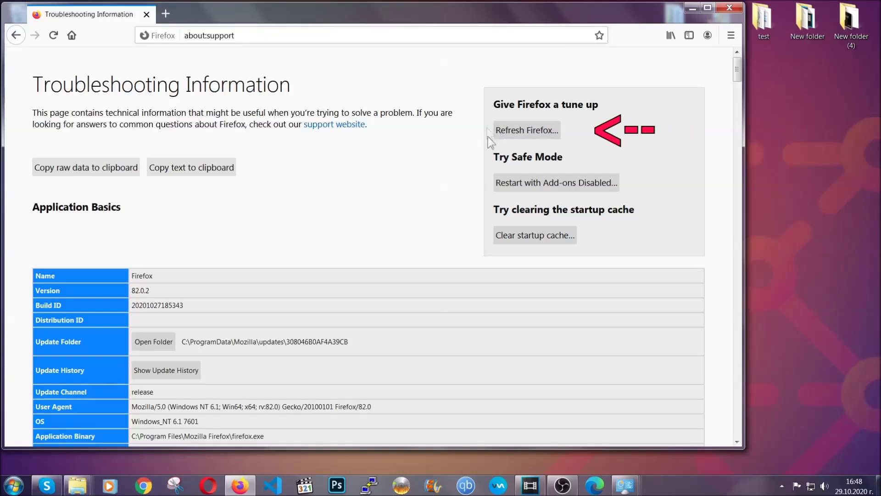
# Refresh Firefox to its defaults, then minimize the window after it succeeds
pyautogui.click(521, 134)
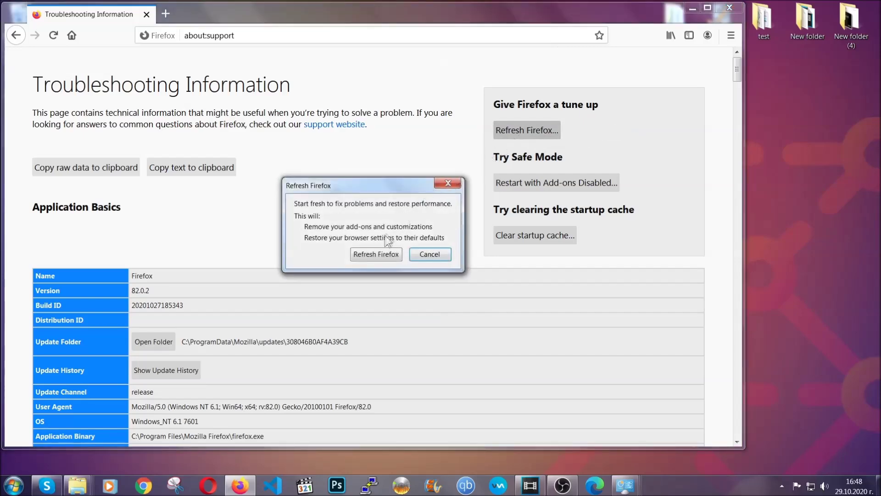
pyautogui.click(375, 255)
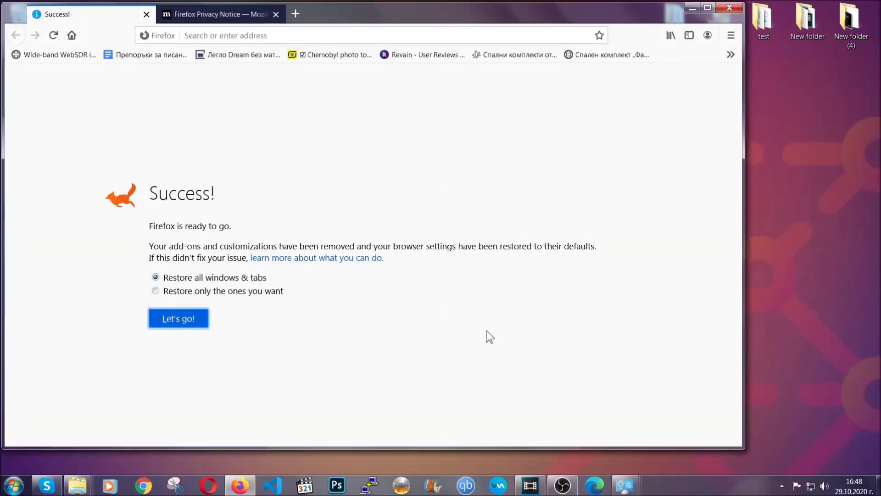
pyautogui.click(692, 8)
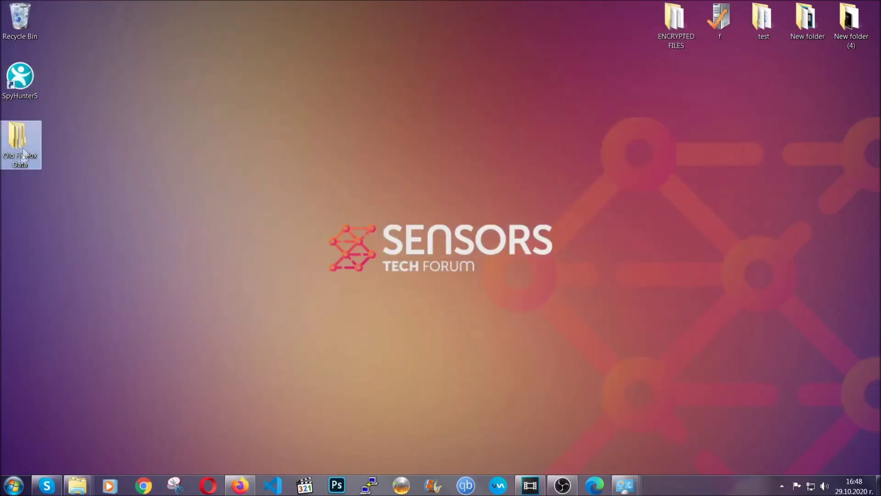
pyautogui.moveTo(14, 170)
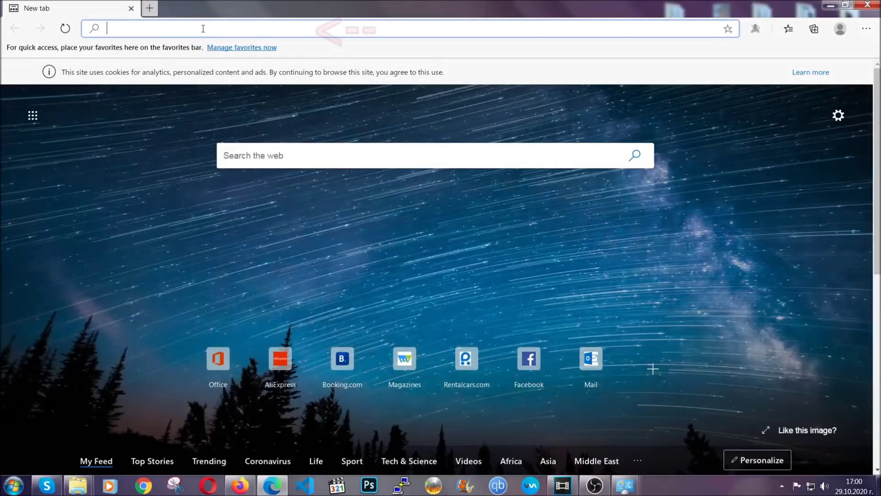
# Clear Edge's browsing data for All time via edge://settings/clearBrowserData
pyautogui.write('edge:')
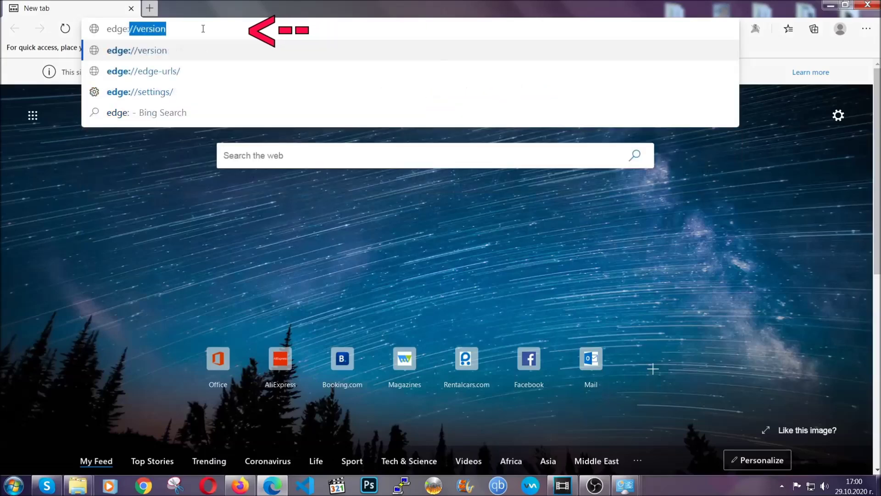
pyautogui.write('//settings/')
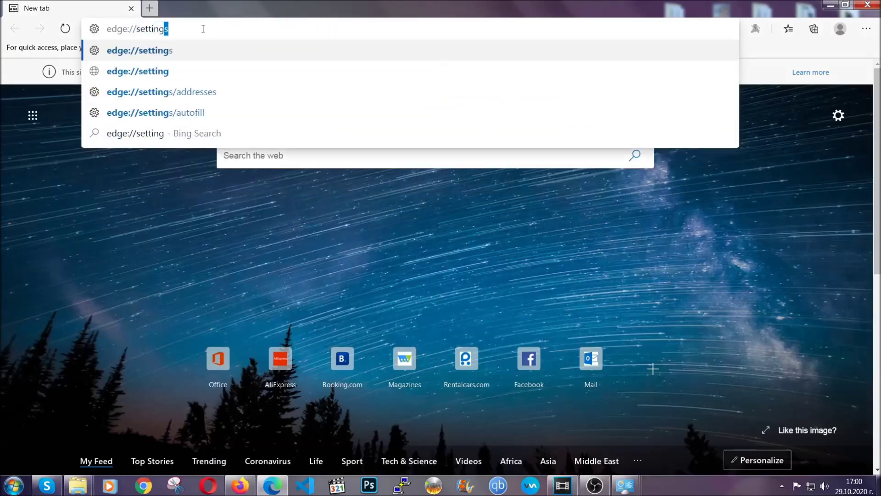
pyautogui.write('clear')
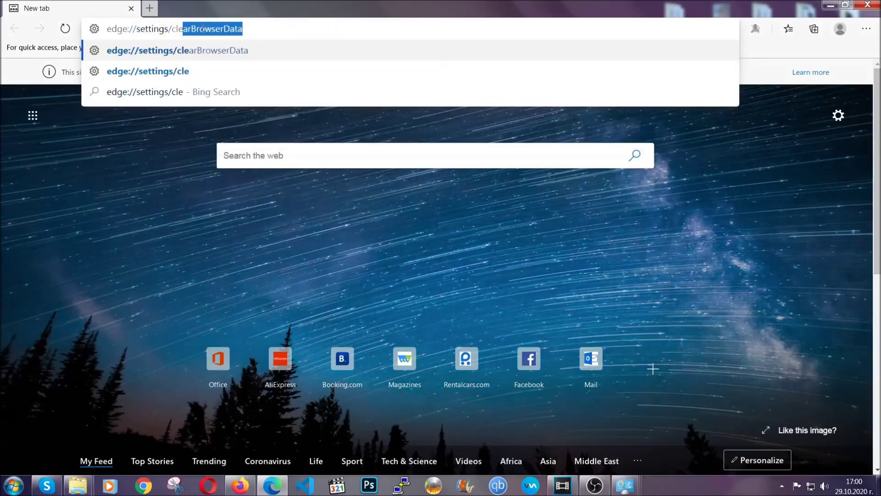
pyautogui.write('BrowserDa')
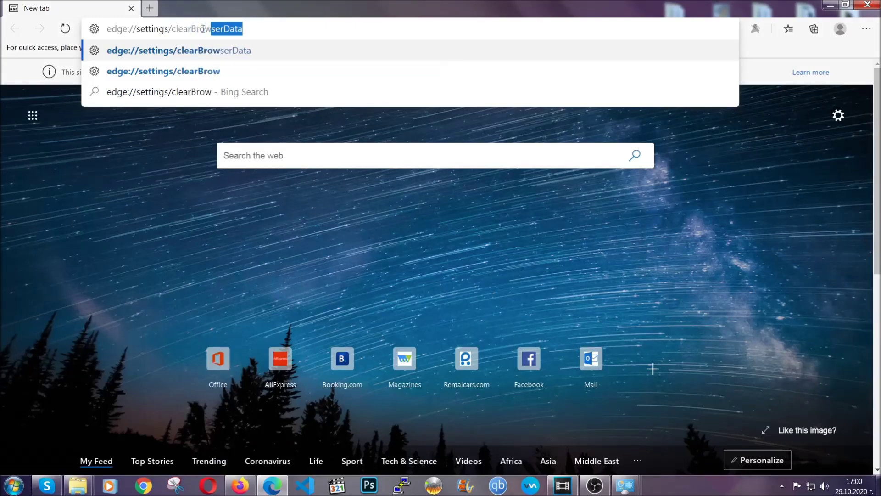
pyautogui.write('ta')
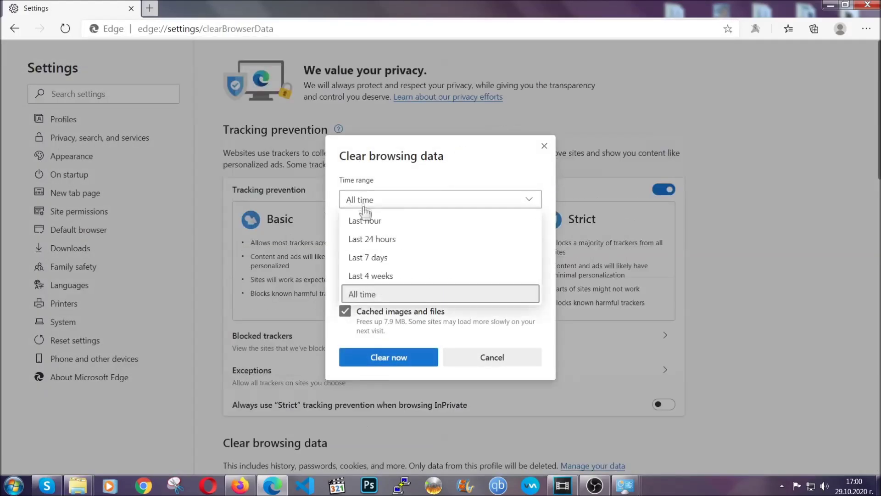
pyautogui.click(365, 297)
pyautogui.scroll(-3, 371, 280)
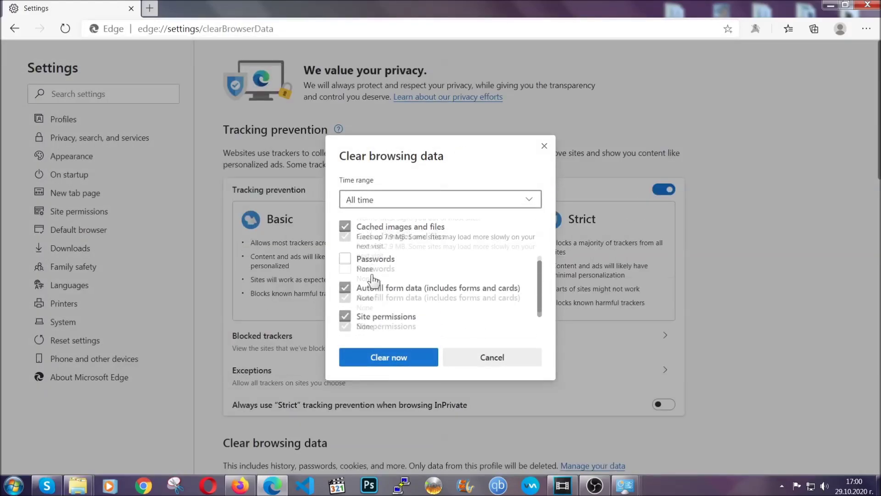
pyautogui.click(384, 362)
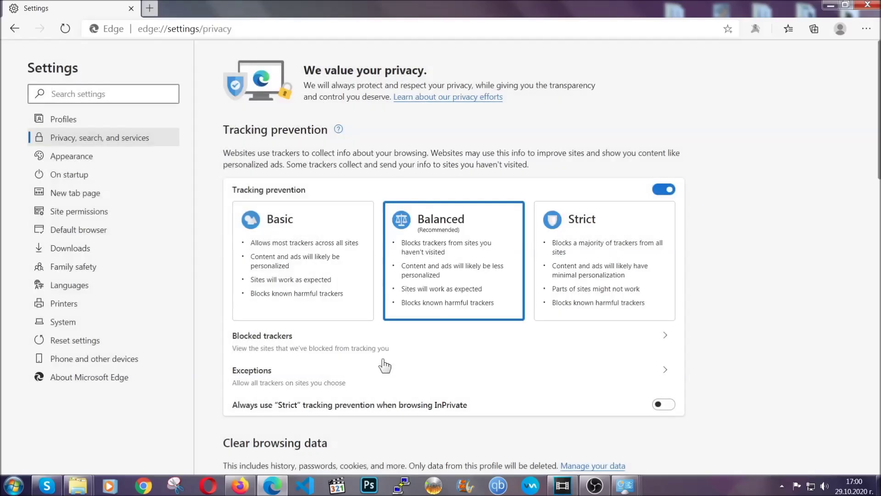
# Remove Edge's only extension from the Extensions page, then close Edge
pyautogui.click(866, 29)
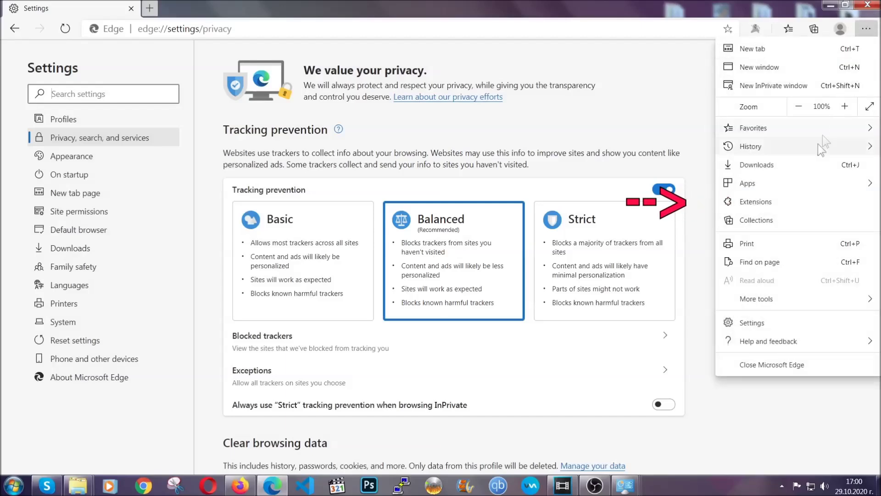
pyautogui.click(802, 195)
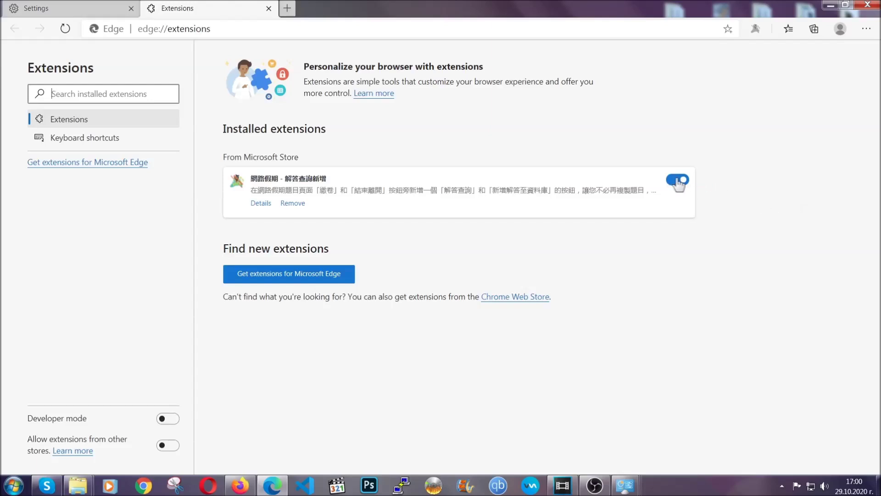
pyautogui.click(290, 204)
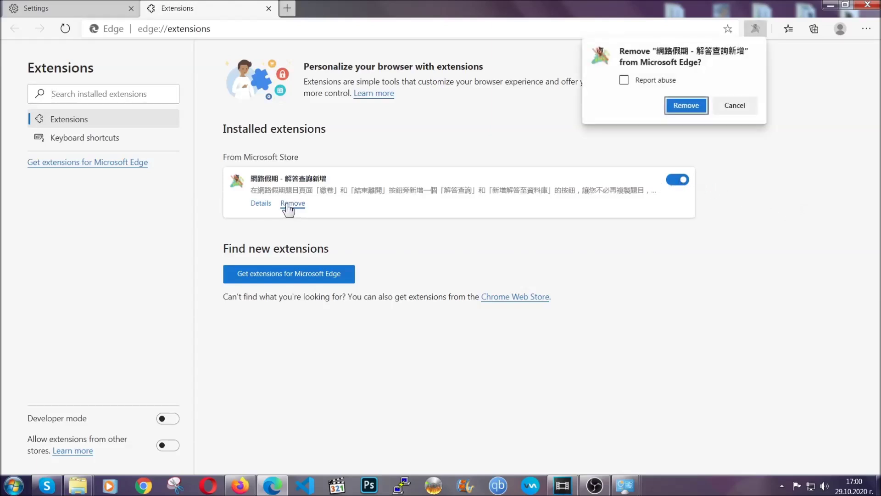
pyautogui.click(684, 105)
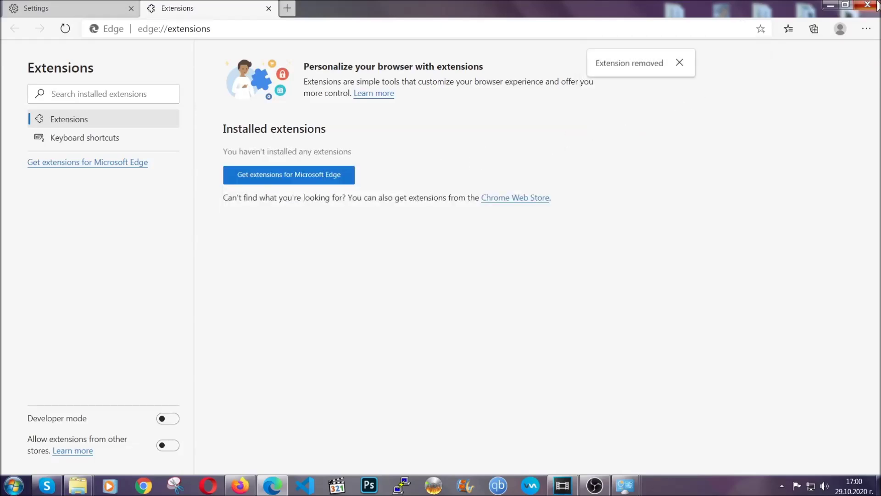
pyautogui.click(878, 6)
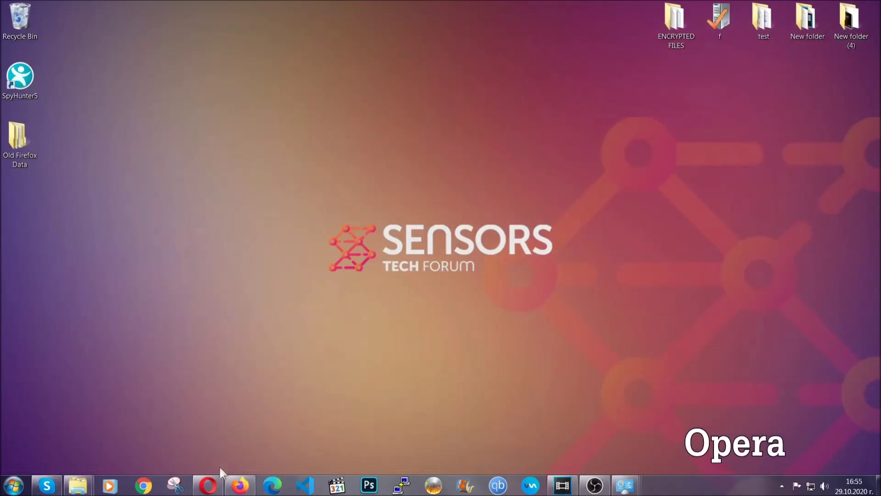
# Launch Opera and open opera://settings/clearBrowserData
pyautogui.click(218, 480)
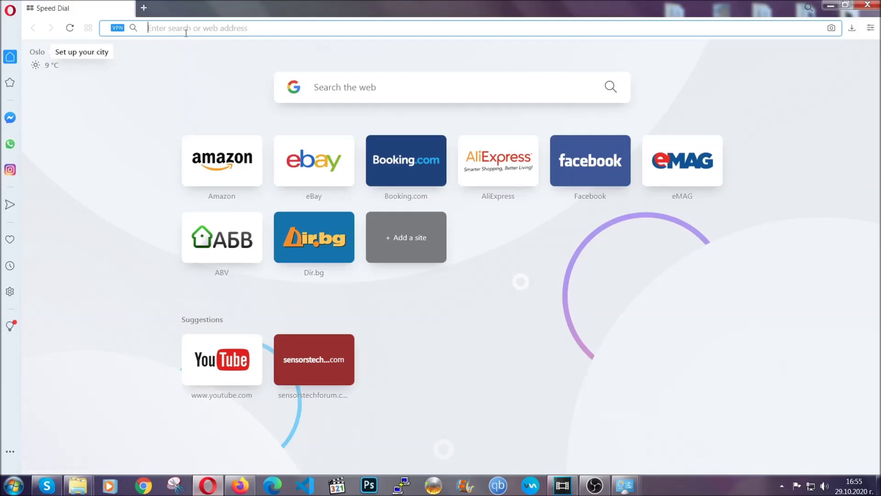
pyautogui.write('opera')
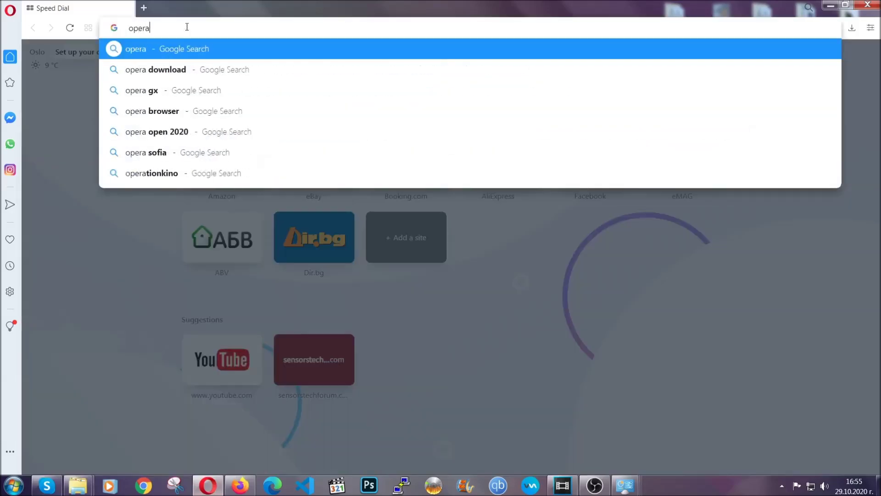
pyautogui.write('://se')
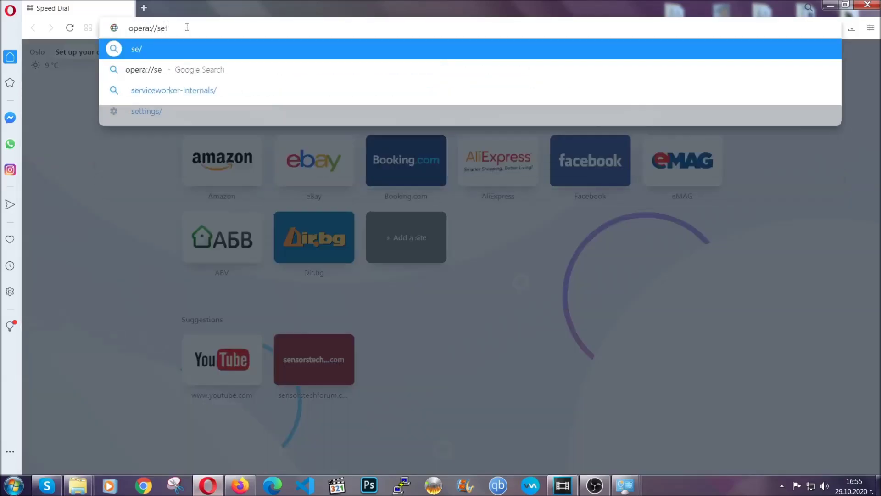
pyautogui.write('ttings/clearBrr')
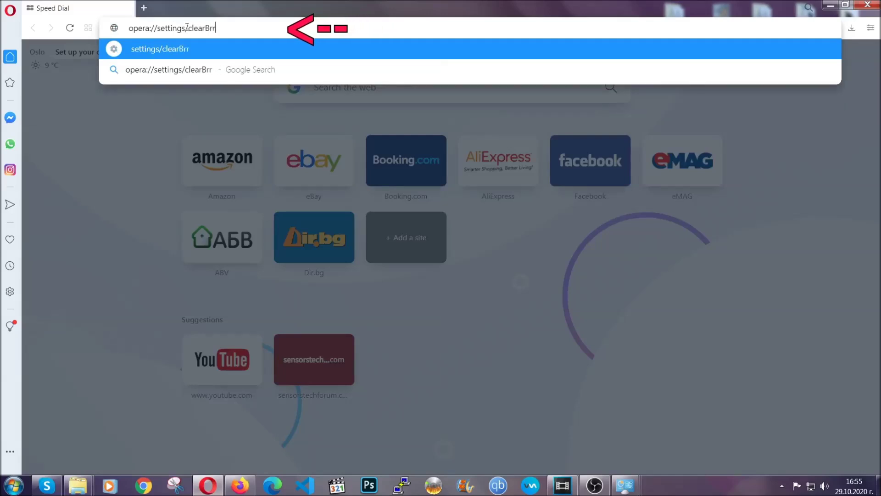
pyautogui.press('BackSpace')
pyautogui.write('owserD')
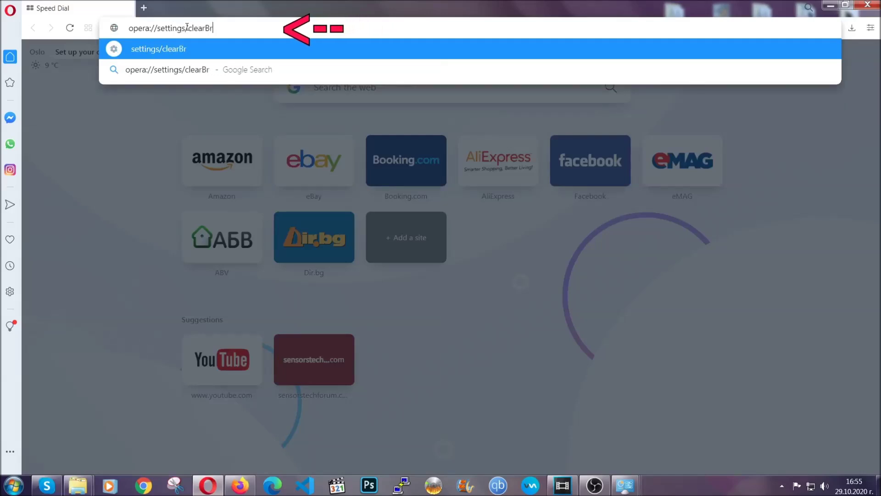
pyautogui.write('ata')
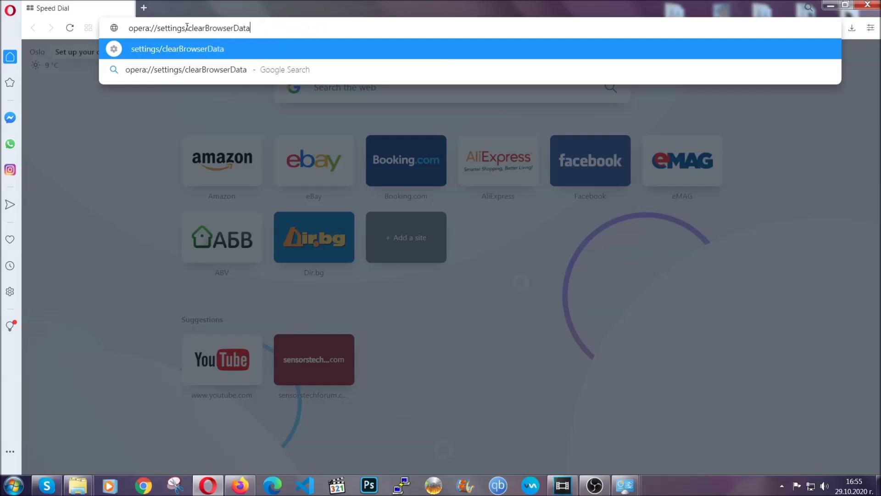
pyautogui.press('Return')
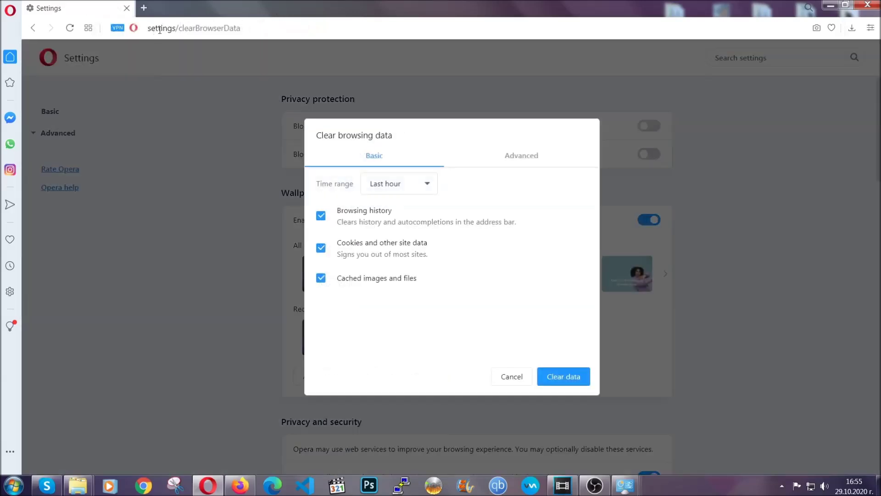
# Clear all-time advanced browsing data including Site Settings, leaving passwords unticked
pyautogui.click(519, 158)
pyautogui.click(433, 186)
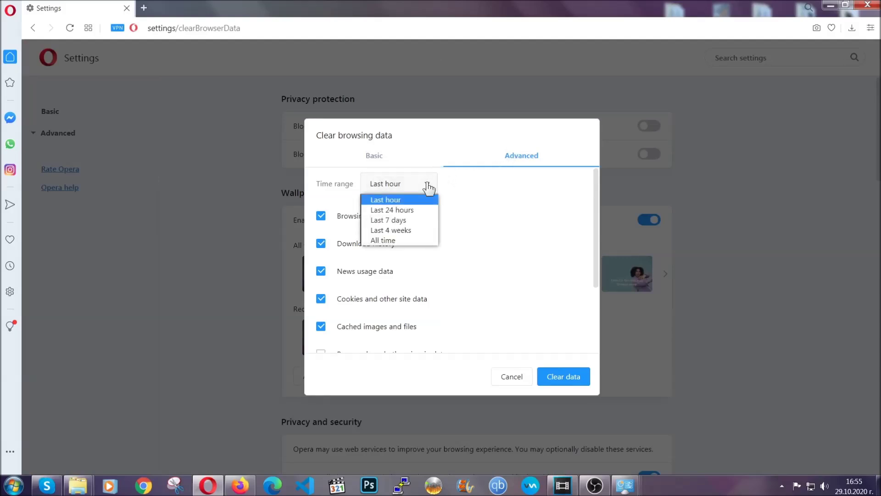
pyautogui.click(398, 238)
pyautogui.scroll(-2, 403, 246)
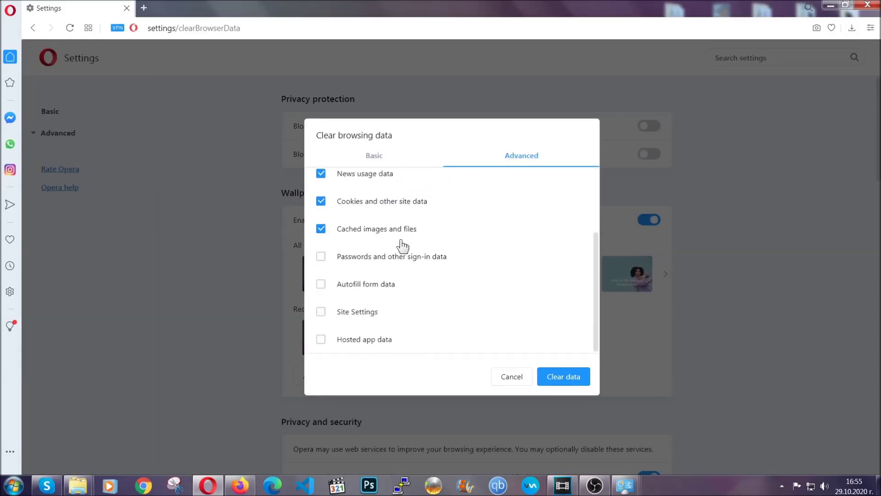
pyautogui.click(362, 315)
pyautogui.click(561, 379)
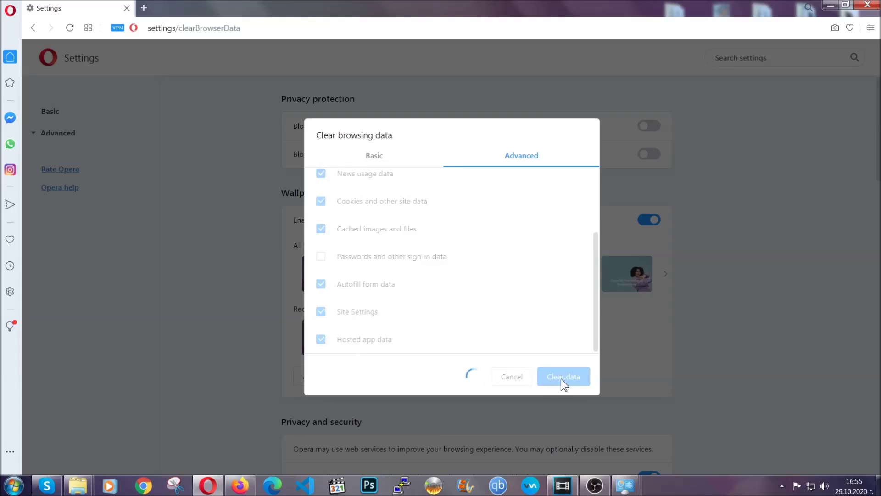